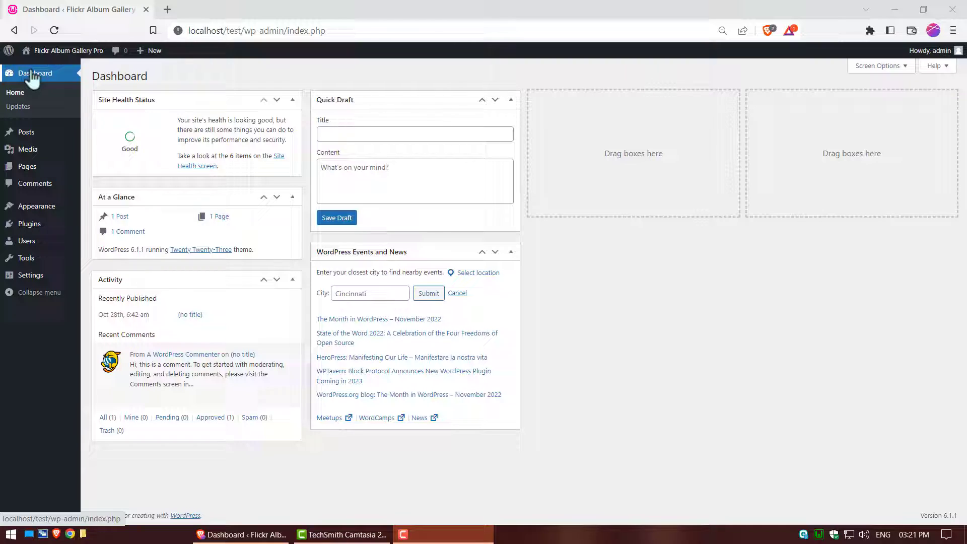
- Go to Plugins > Add New from the dashboard sidebar
mouse_move(38, 228)
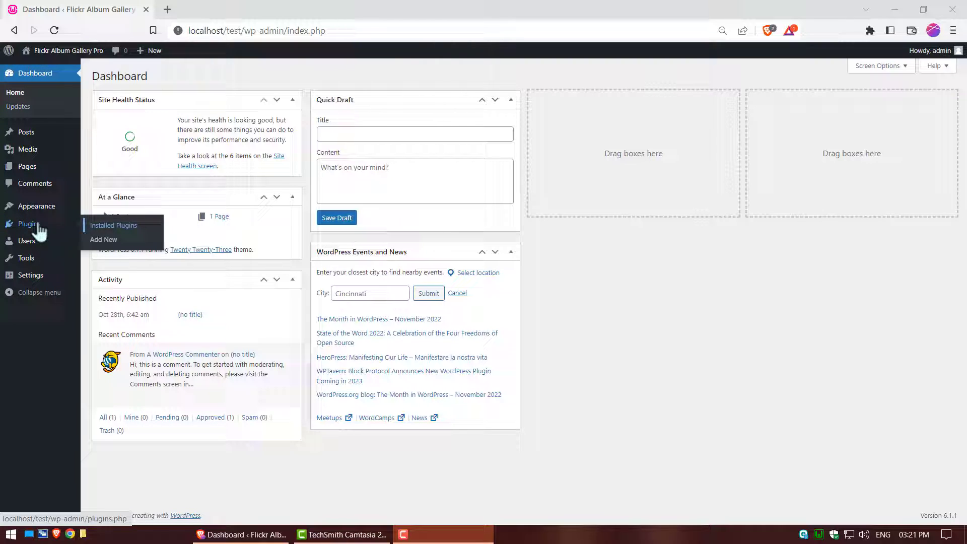
click(107, 248)
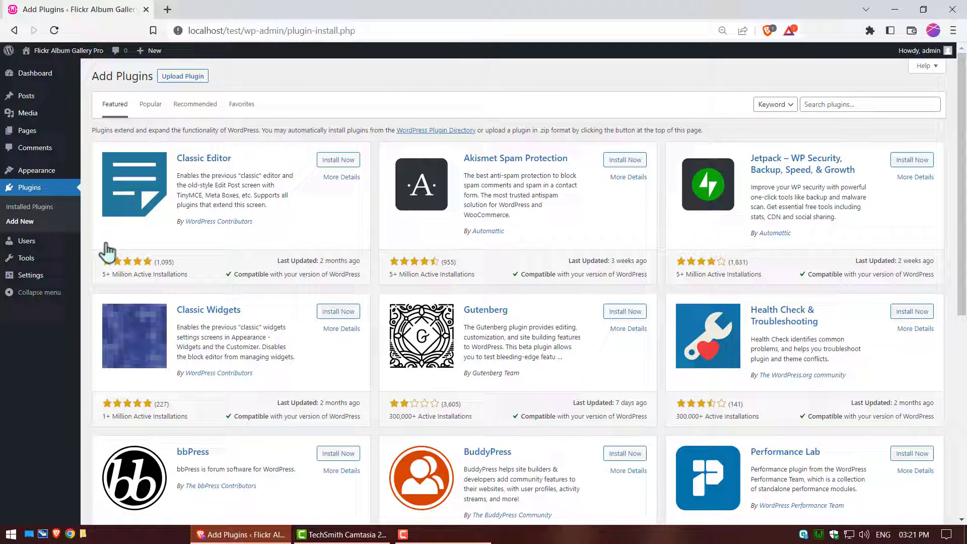
- Upload flickr-album-gallery-pro-v7.4.4.zip as a plugin, install it and activate it
click(193, 78)
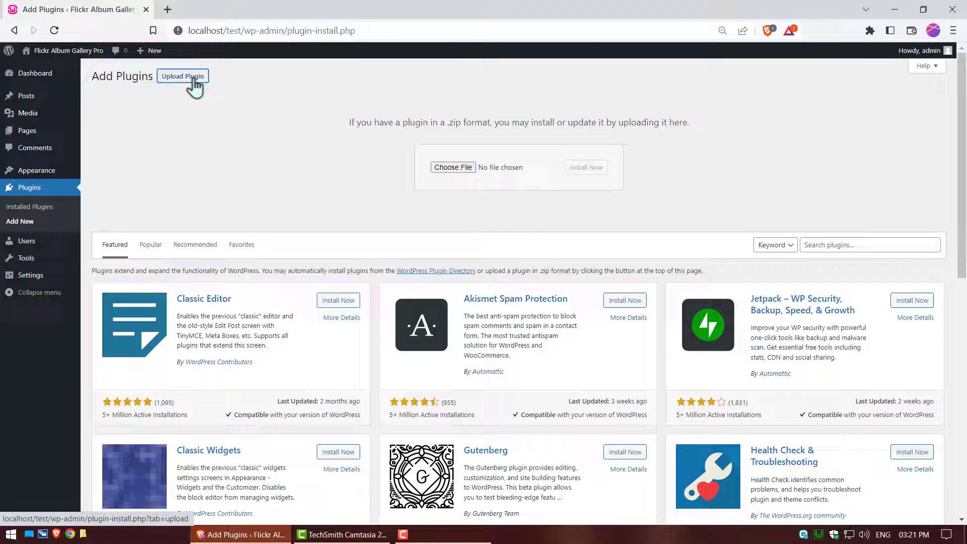
click(451, 169)
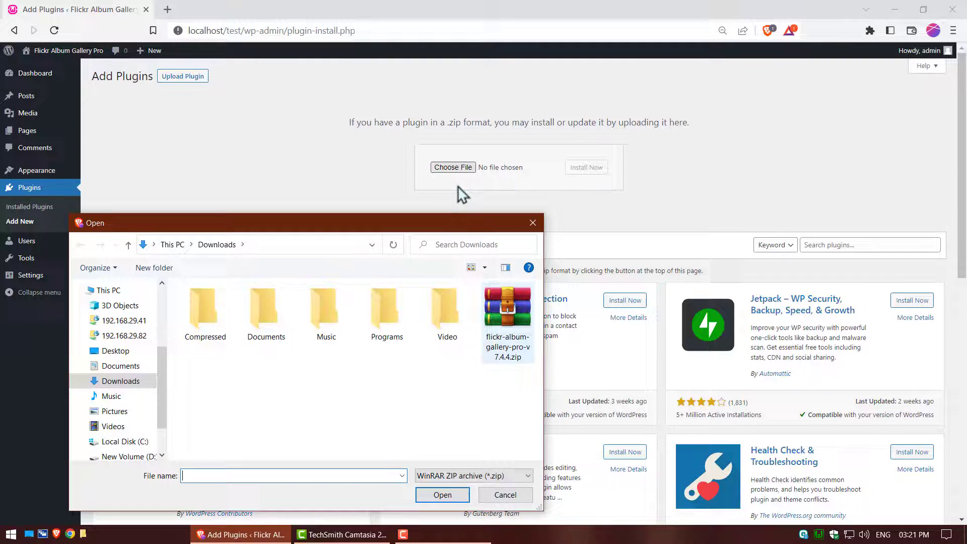
click(519, 328)
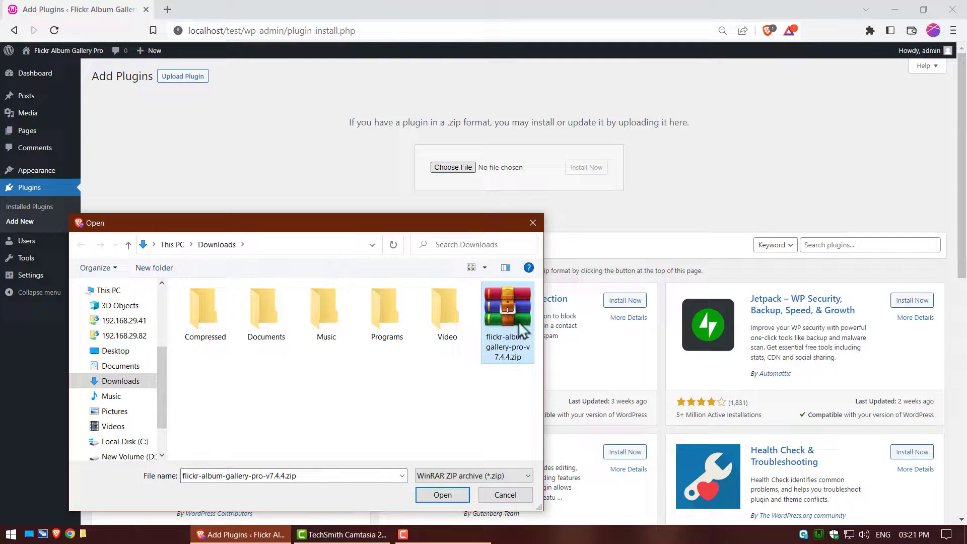
click(446, 496)
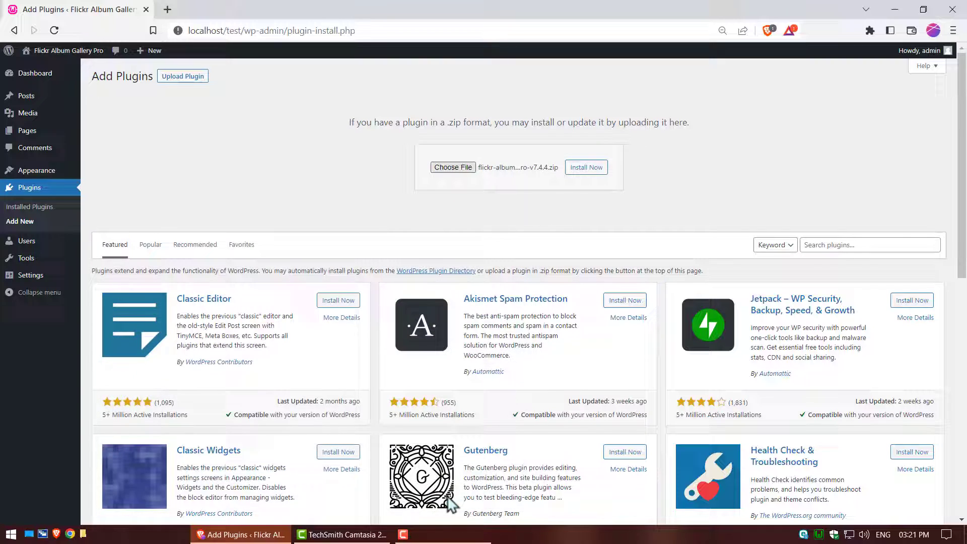
click(587, 169)
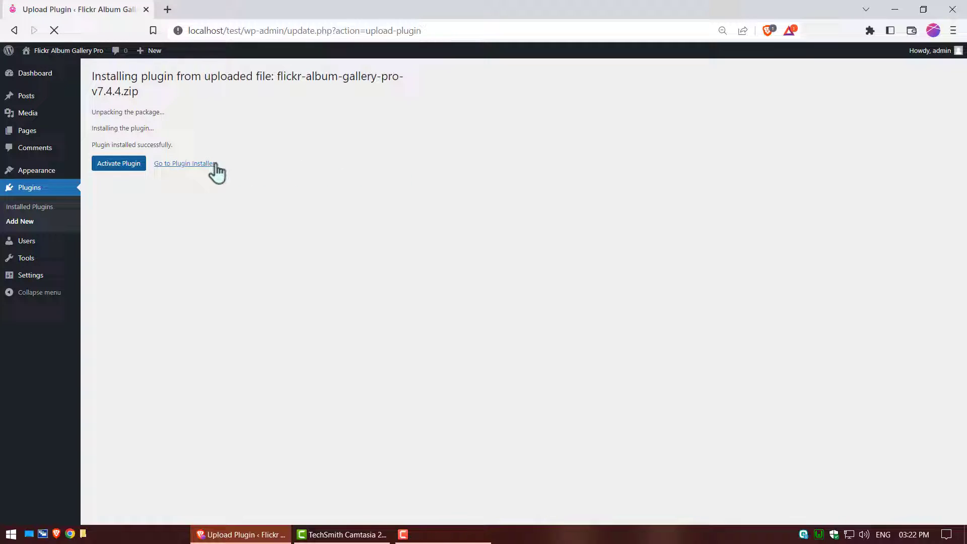
click(110, 166)
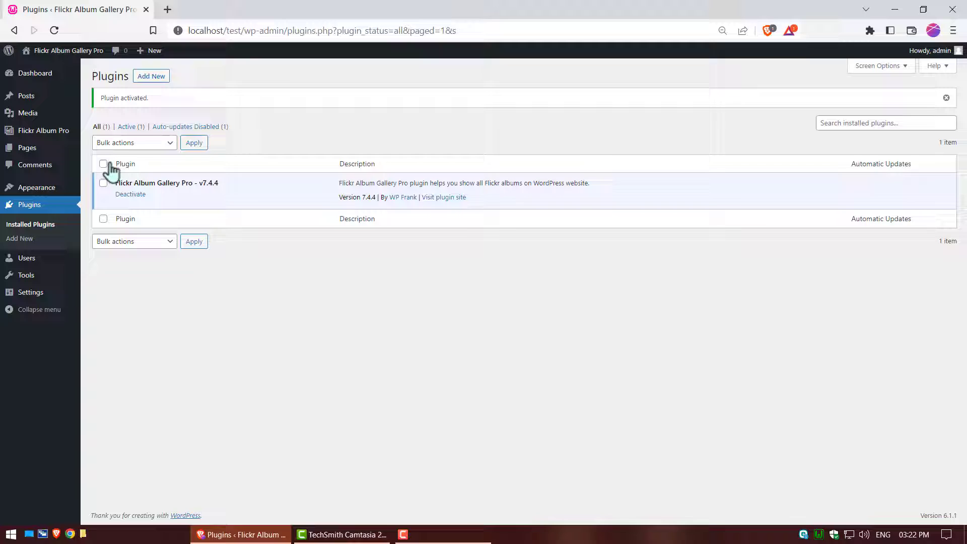
- Start a new Flickr album and enter the title 'My New Album'
click(55, 135)
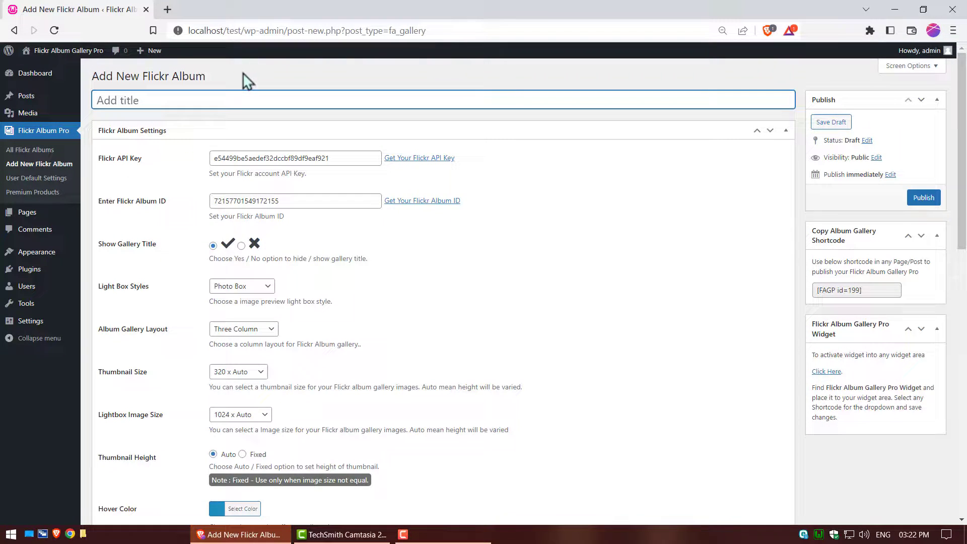
text(My New )
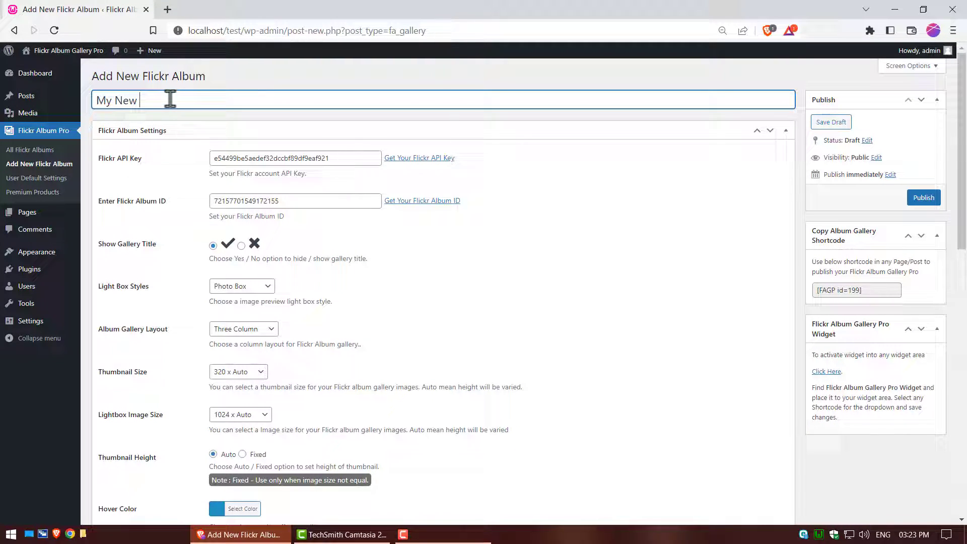
text(Album)
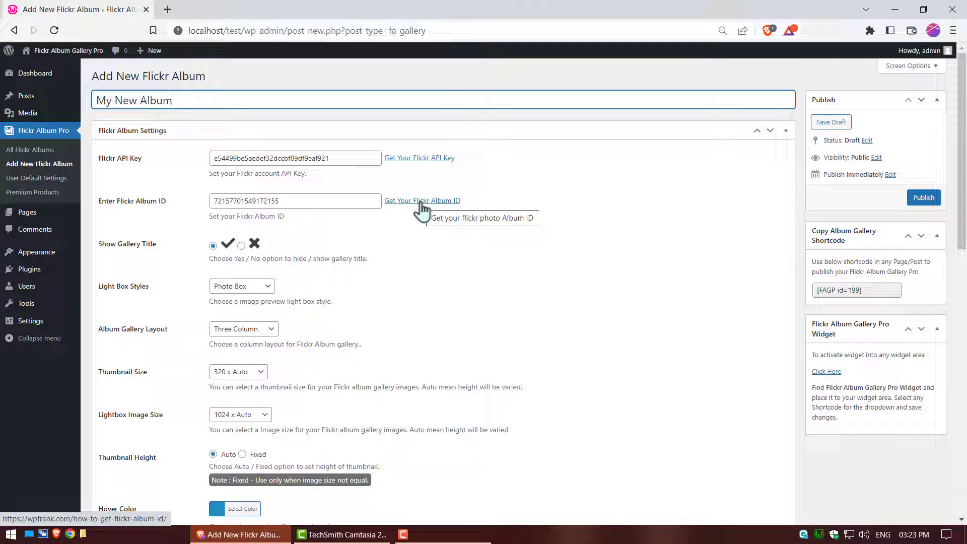
click(213, 246)
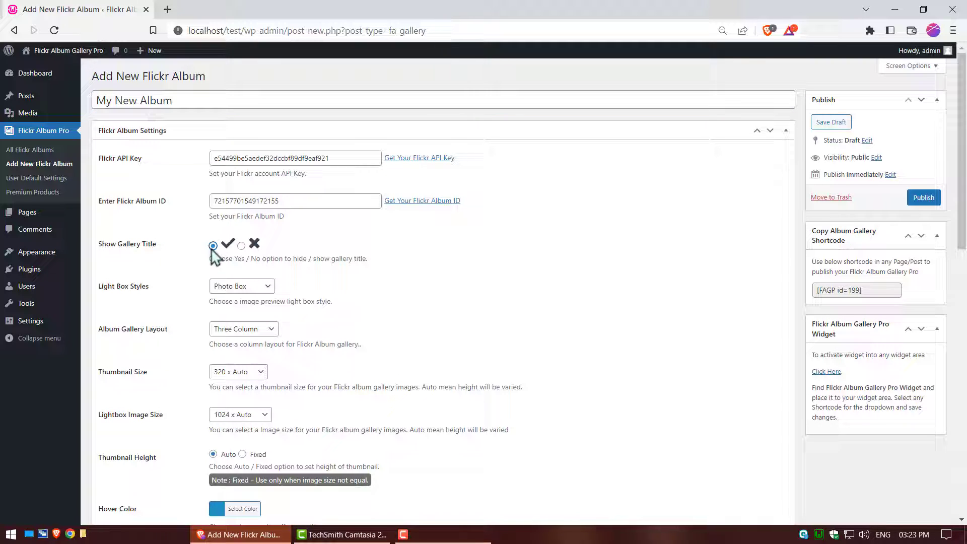
click(268, 288)
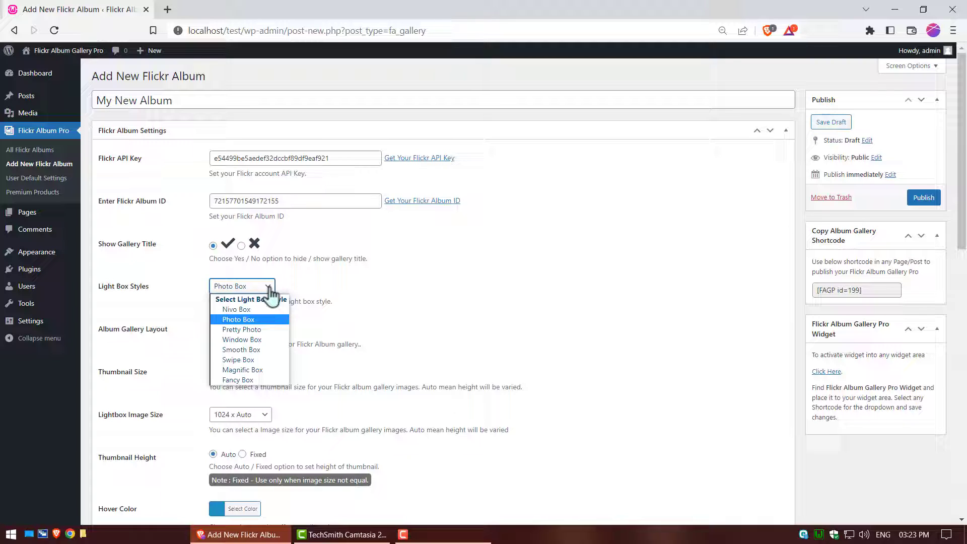
click(270, 290)
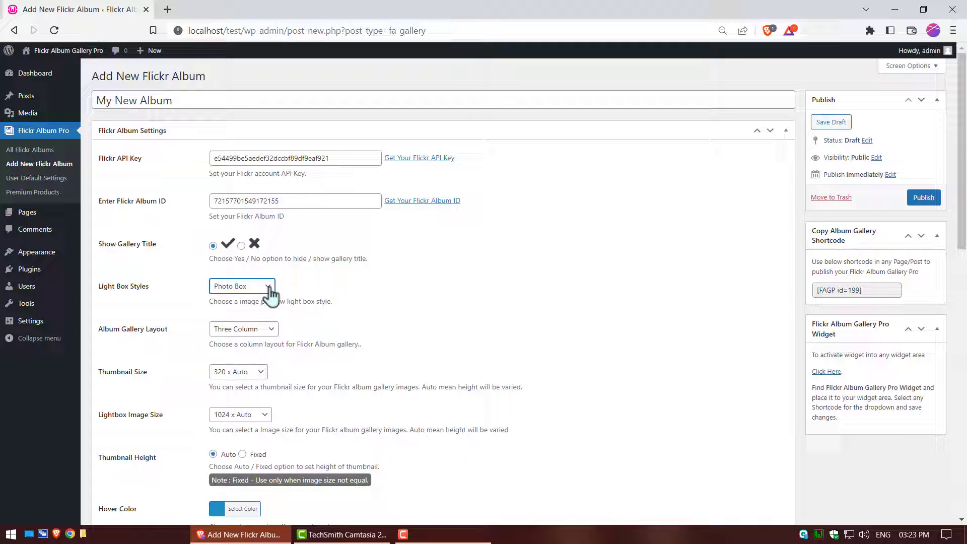
click(272, 330)
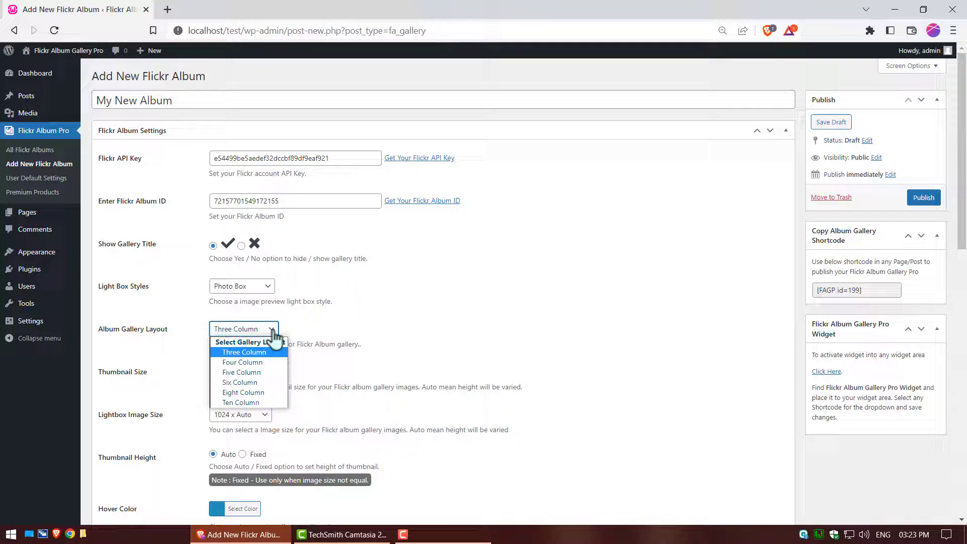
click(272, 331)
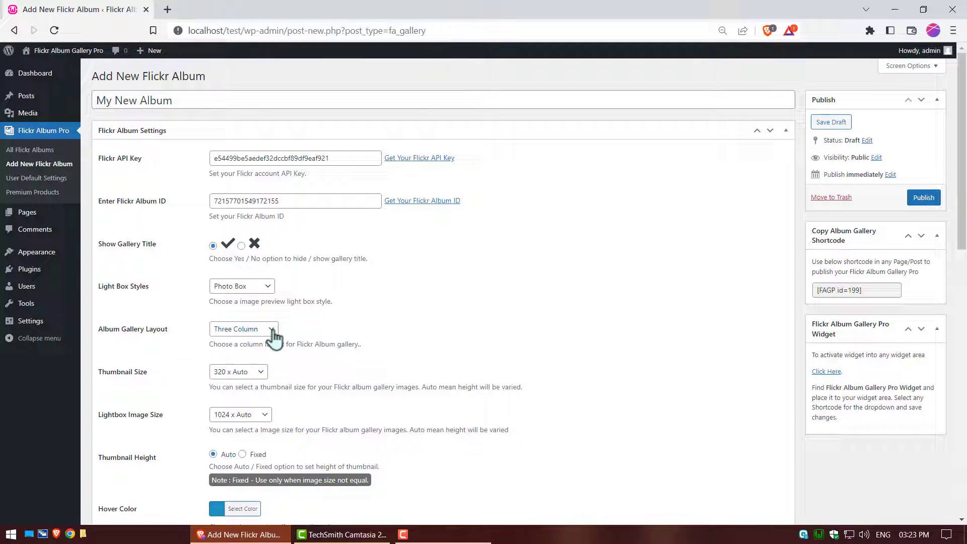
click(260, 373)
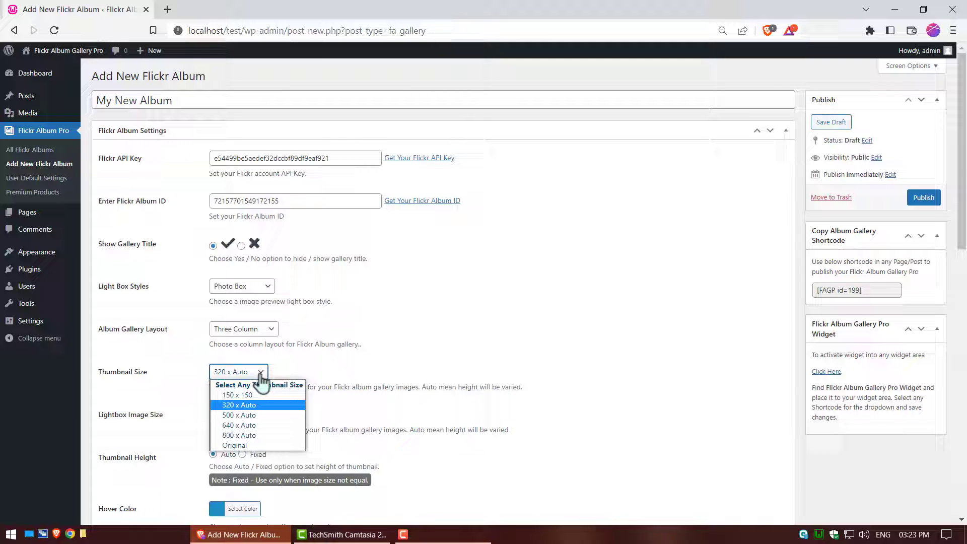
click(261, 376)
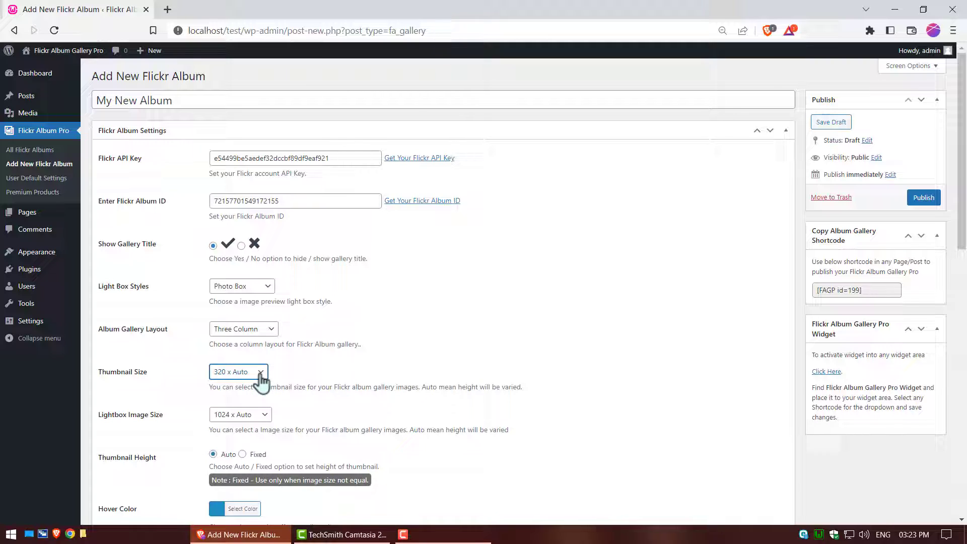
click(262, 416)
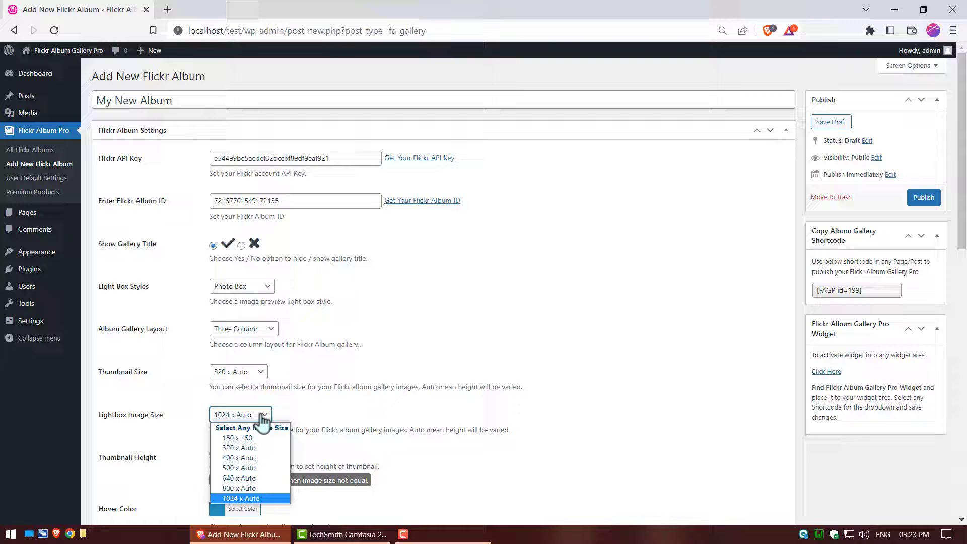
click(262, 416)
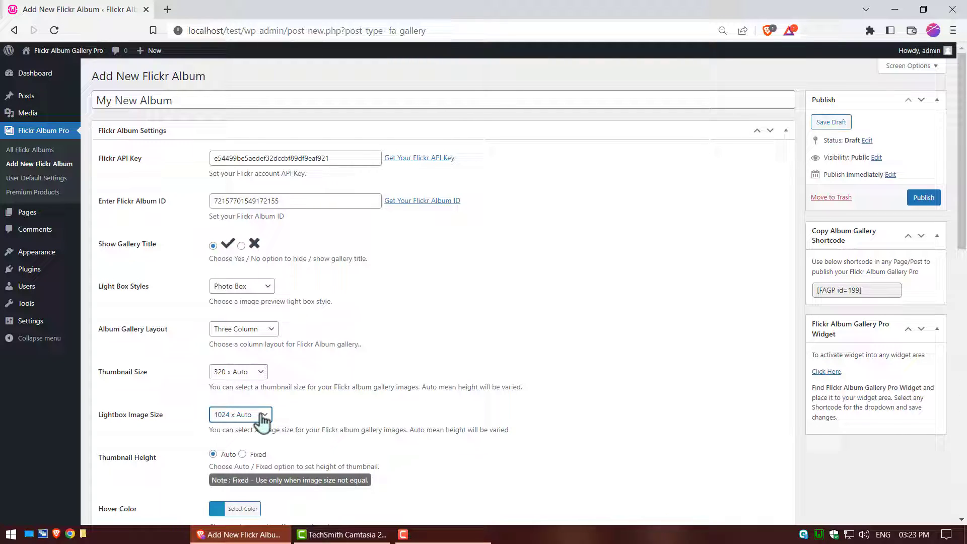
click(213, 455)
- Keep hover opacity 0.5, Fade animation, borders shown, image limits 30 and lazy load 45
scroll(213, 451, down, 8)
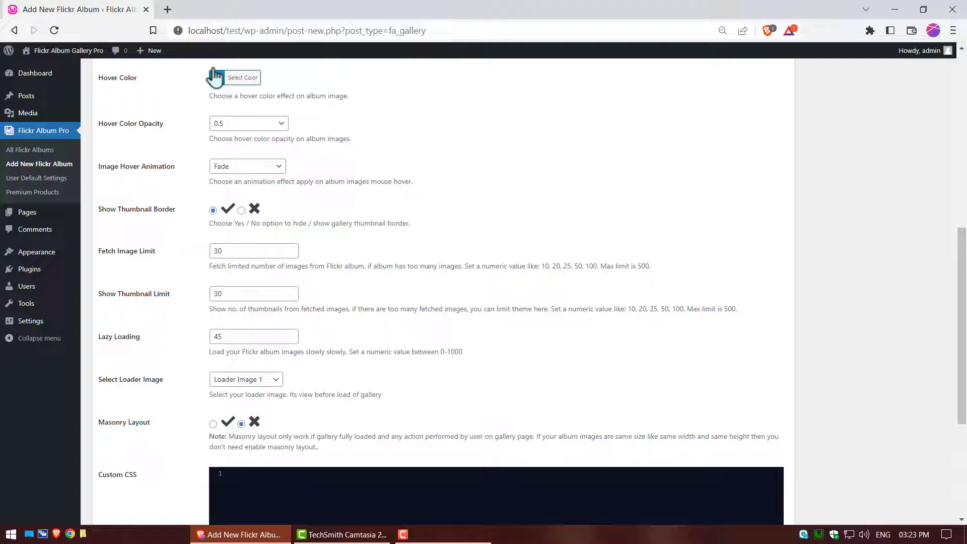
click(282, 126)
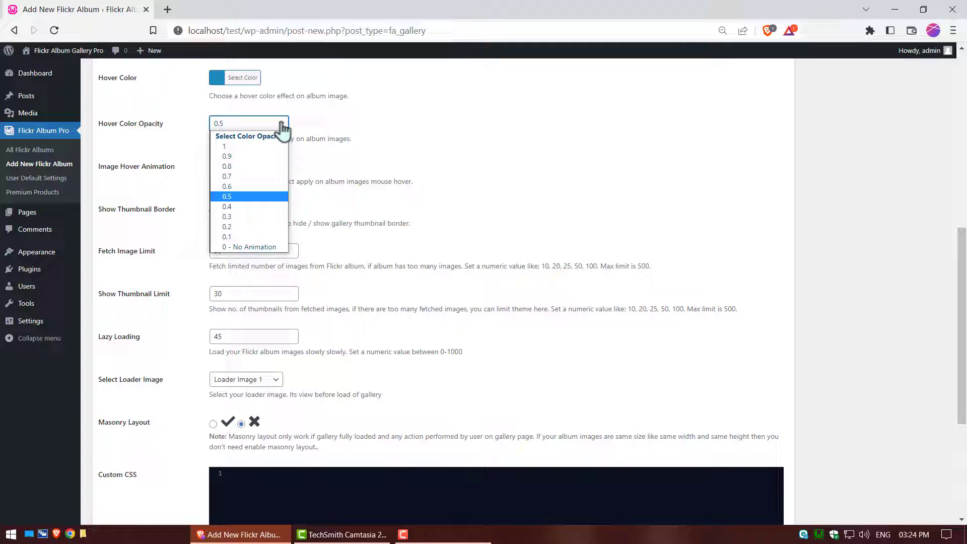
click(282, 126)
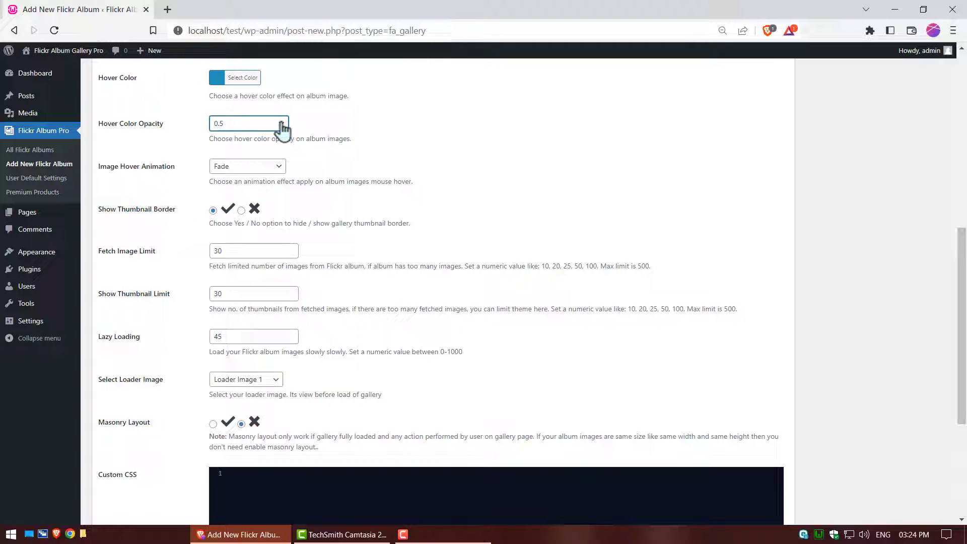
click(279, 167)
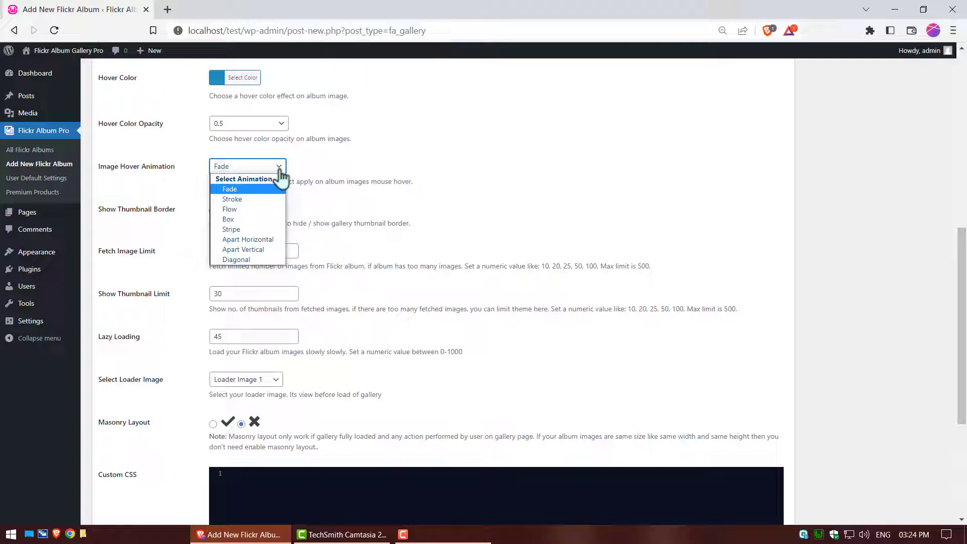
click(280, 169)
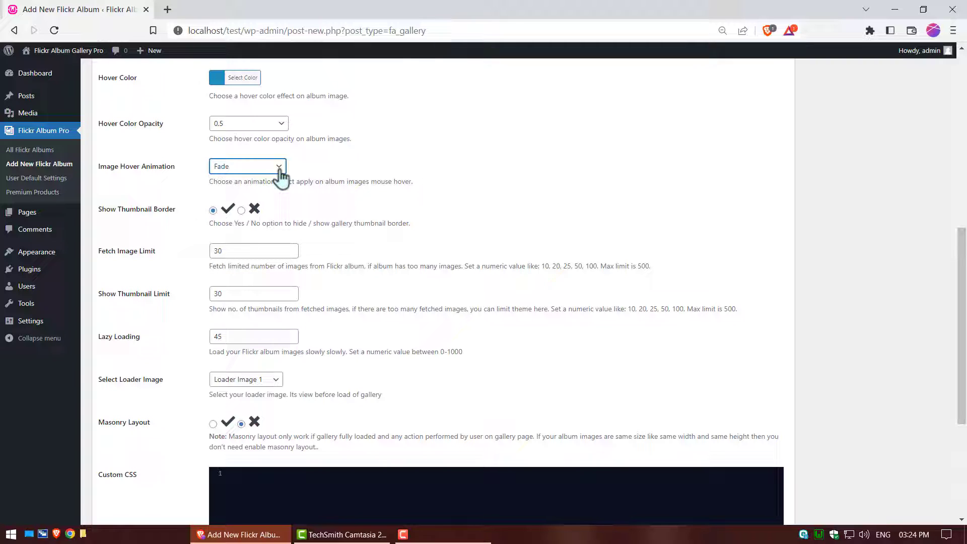
click(213, 211)
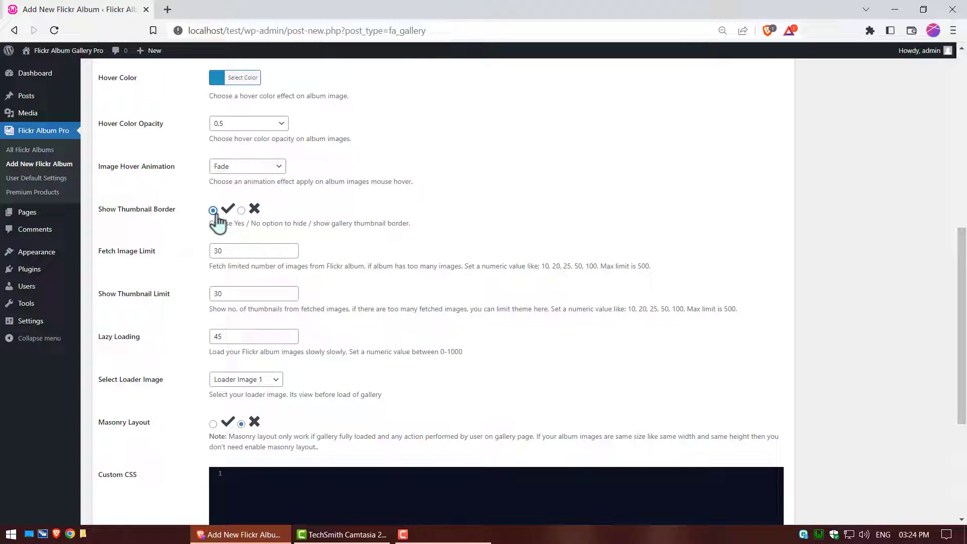
click(239, 255)
click(237, 292)
click(234, 337)
- Keep Loader Image 1, switch Masonry Layout on, and leave Custom CSS empty
click(275, 381)
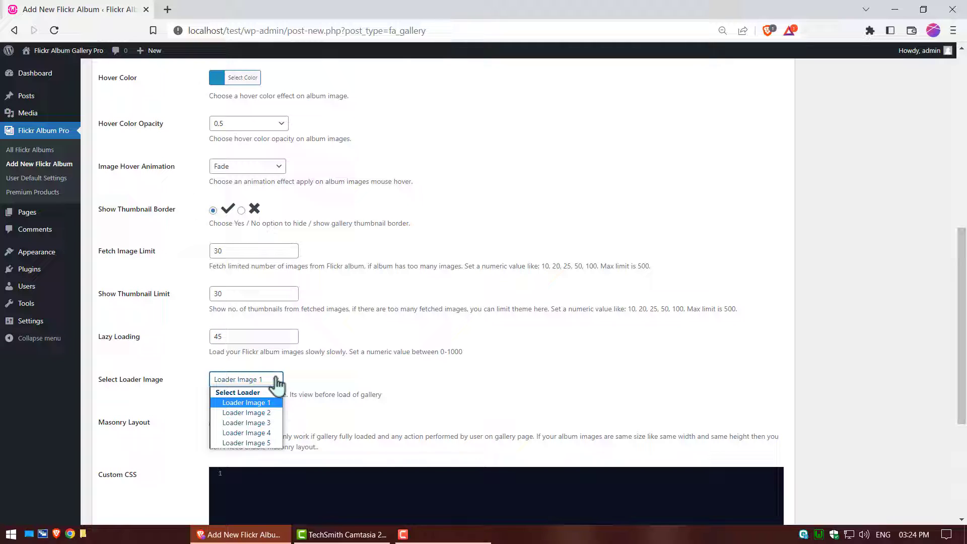
click(277, 382)
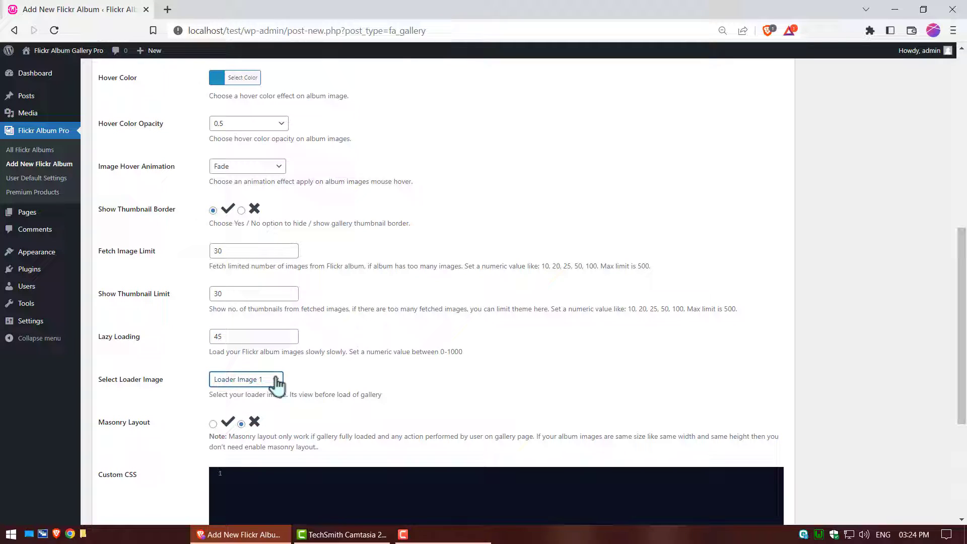
click(213, 425)
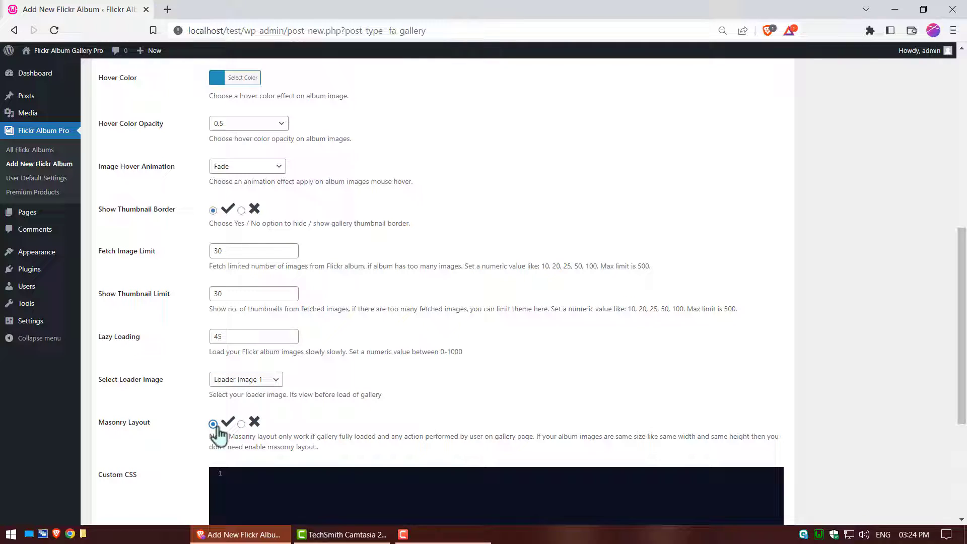
scroll(962, 301, down, 5)
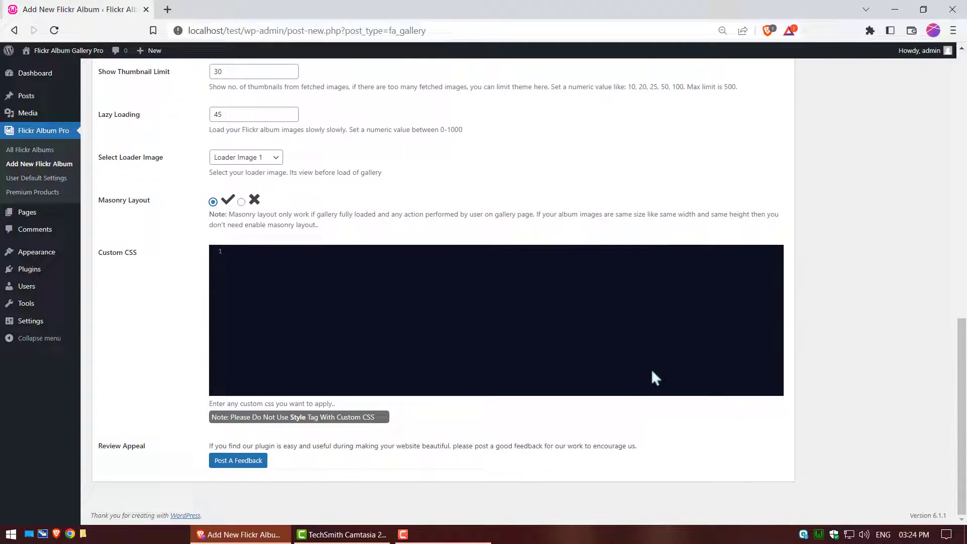
click(257, 290)
- Publish My New Album, then select and copy the [FAGP id=199] shortcode
scroll(390, 322, up, 15)
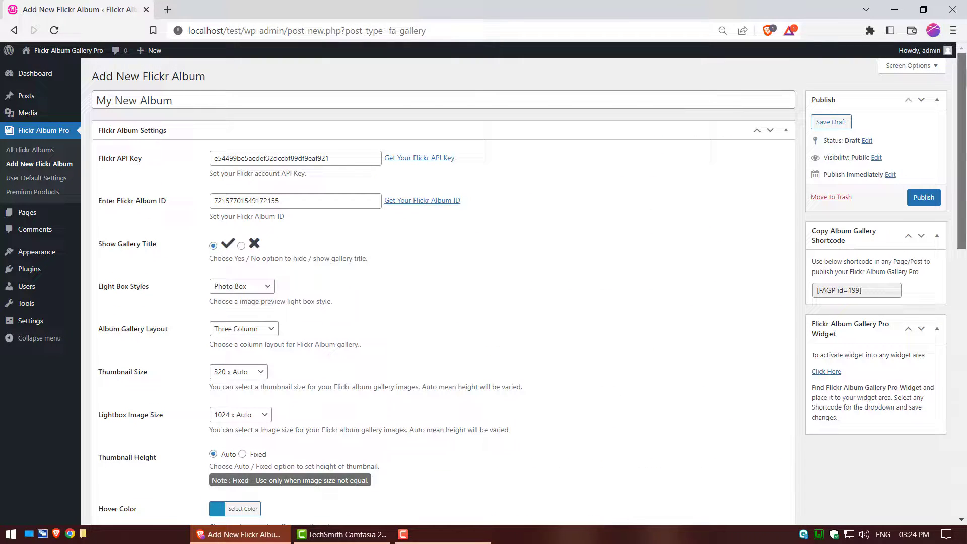
click(923, 201)
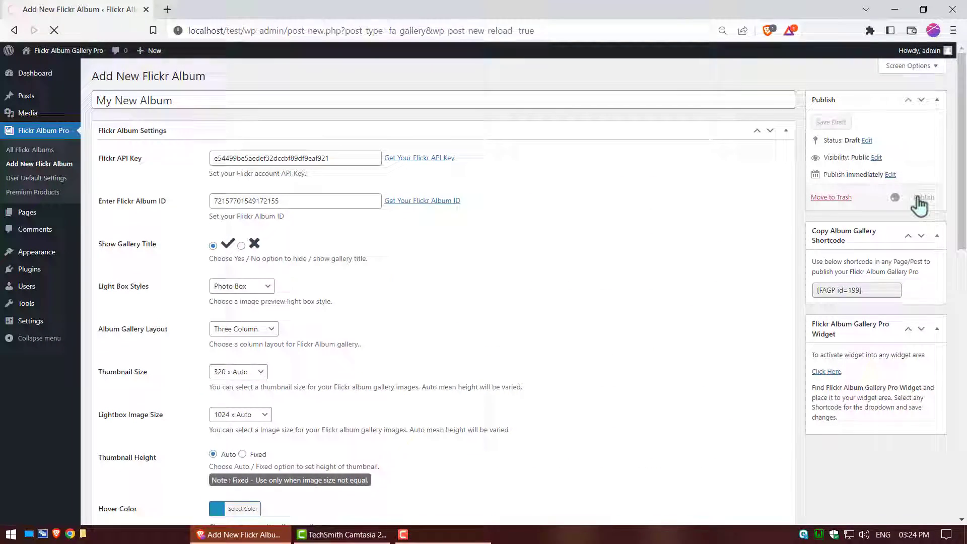
click(829, 306)
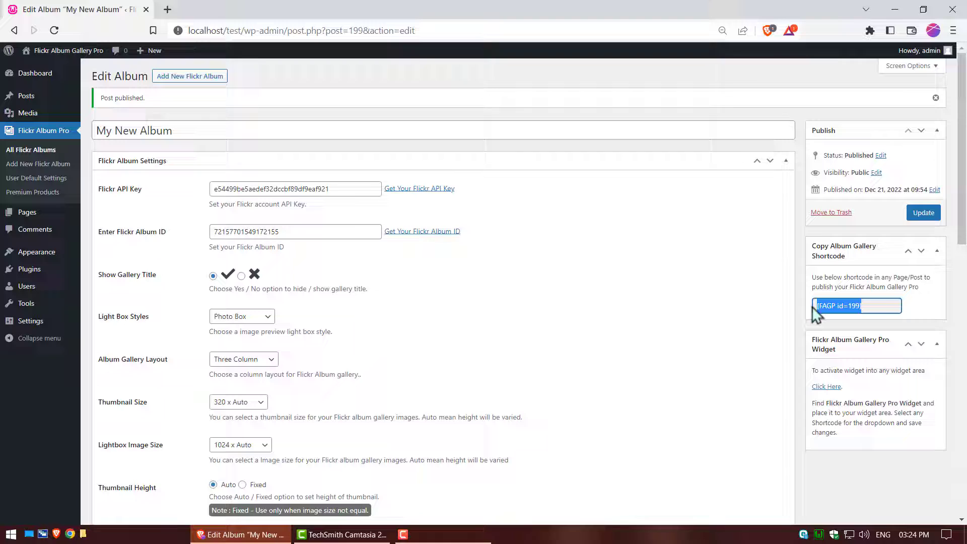
right_click(829, 306)
click(835, 316)
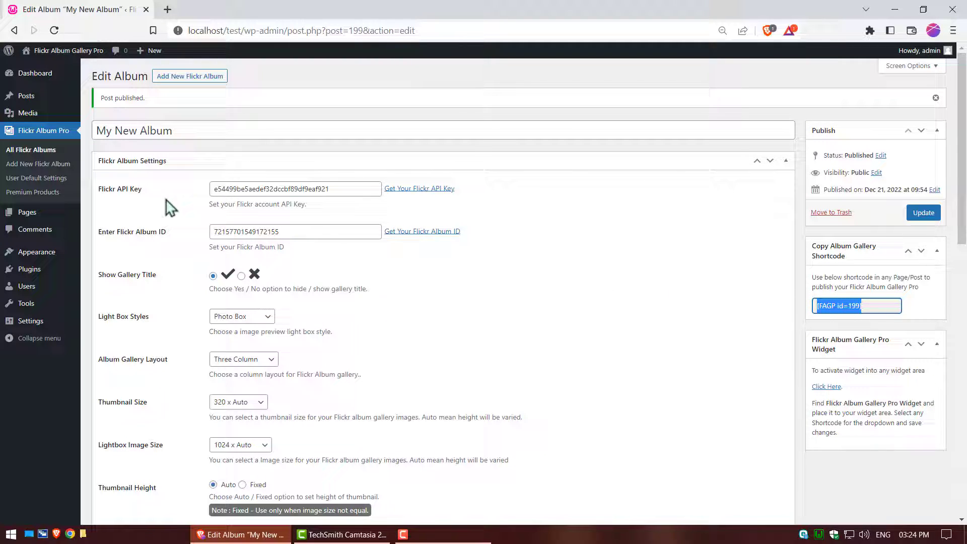
- Create a page titled 'Flickr Gallery', paste the [FAGP id=199] shortcode, and publish it
mouse_move(28, 212)
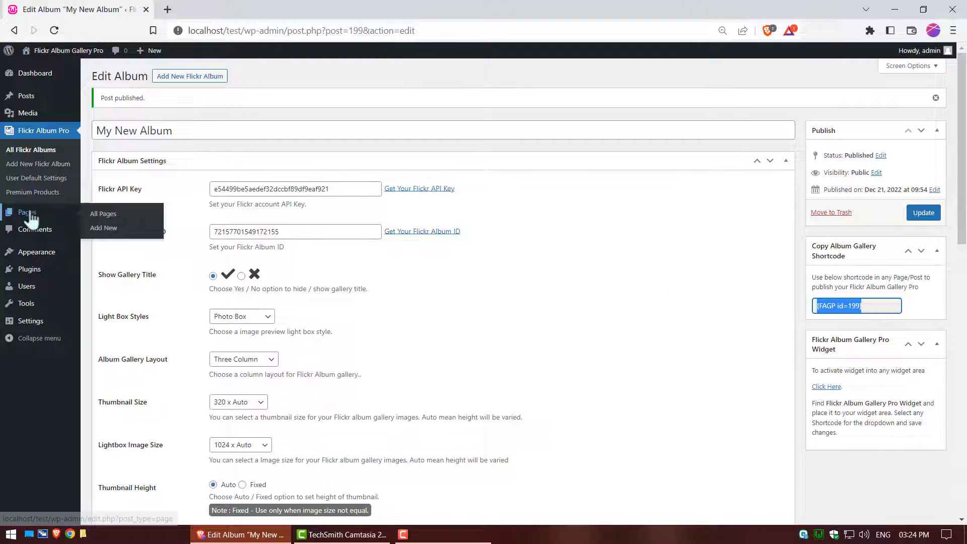
click(103, 229)
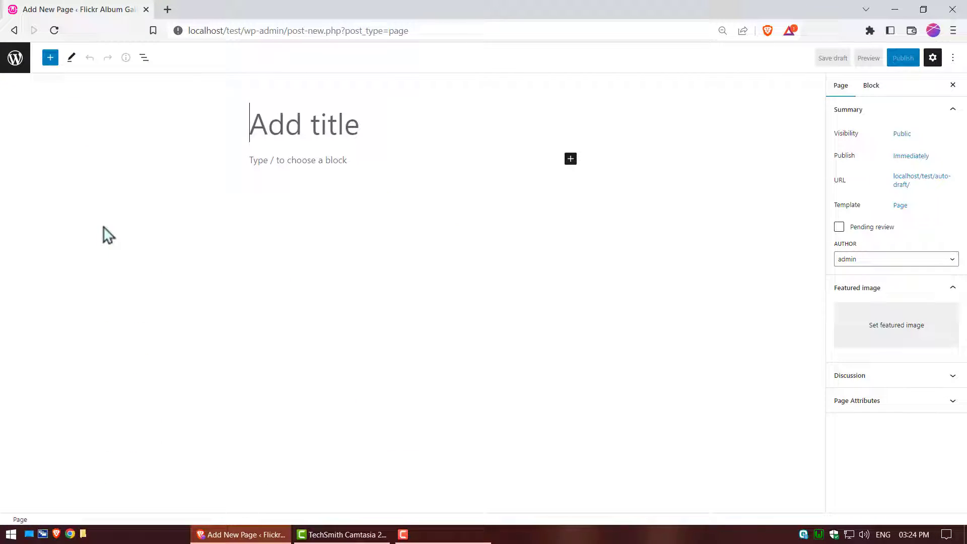
text(Flickr)
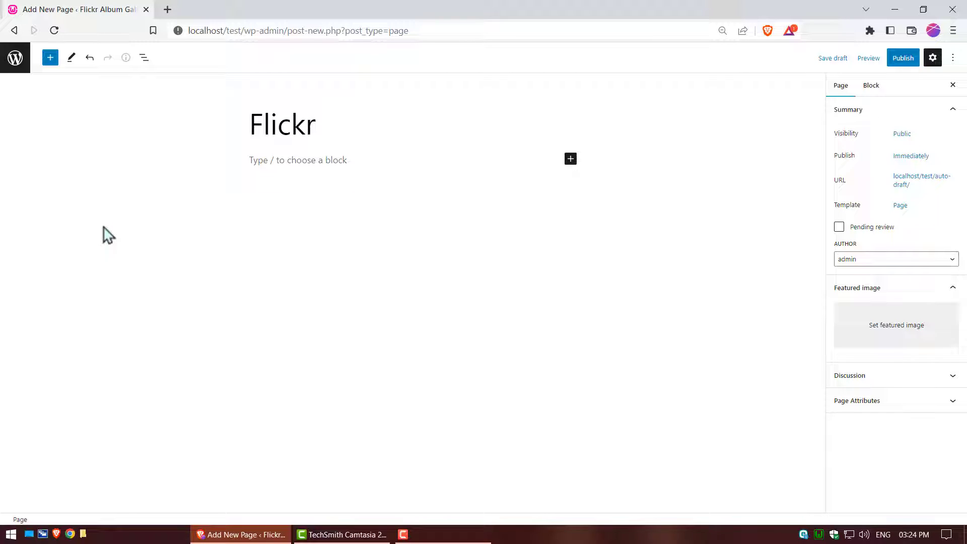
text( Gallery)
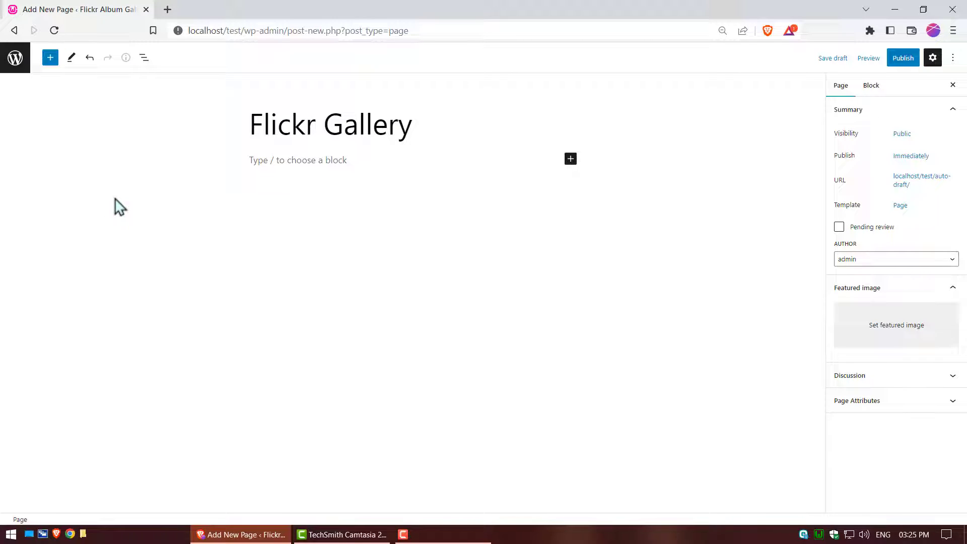
click(270, 157)
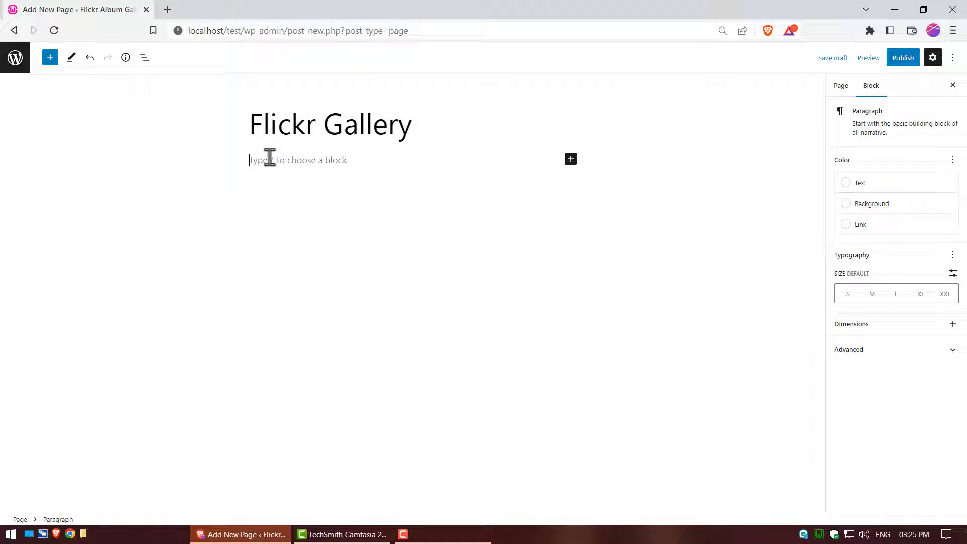
text([FAG id=199])
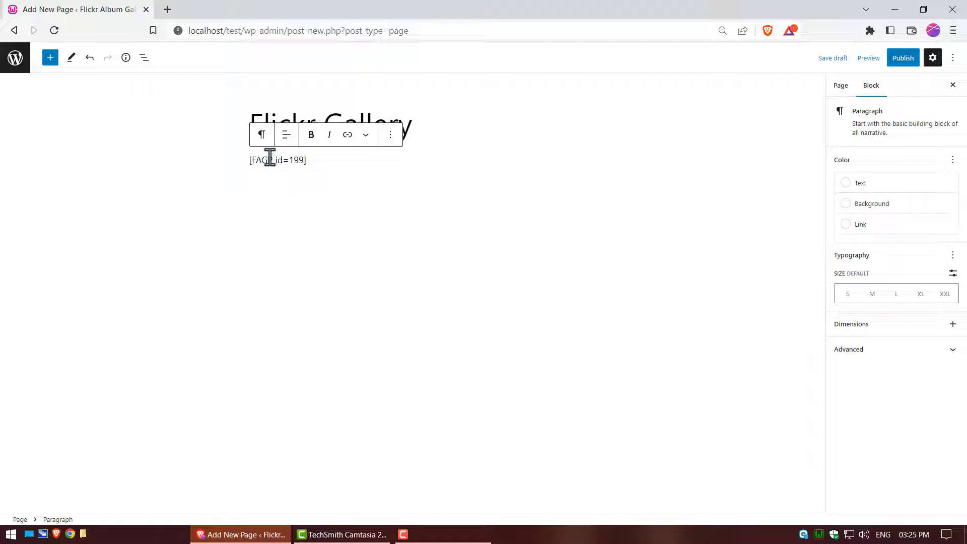
click(902, 60)
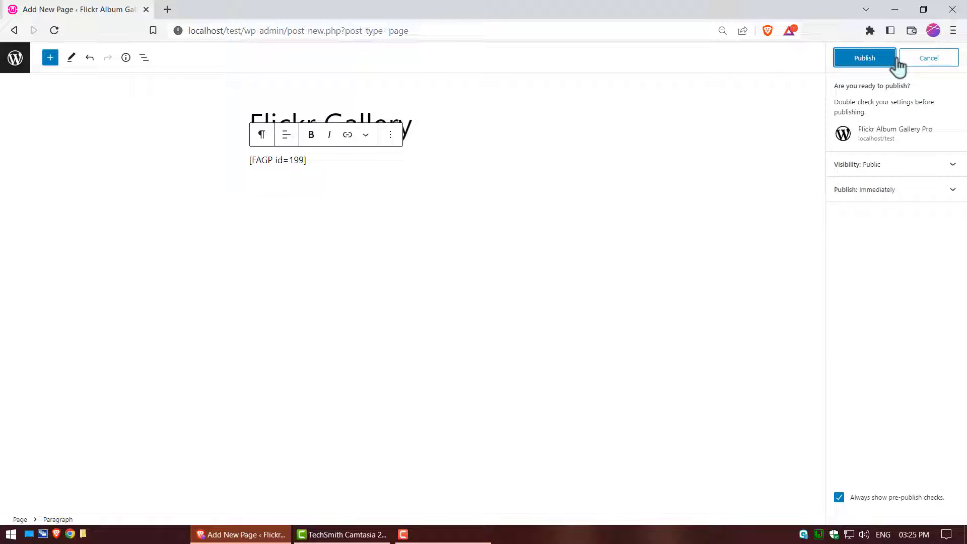
click(883, 59)
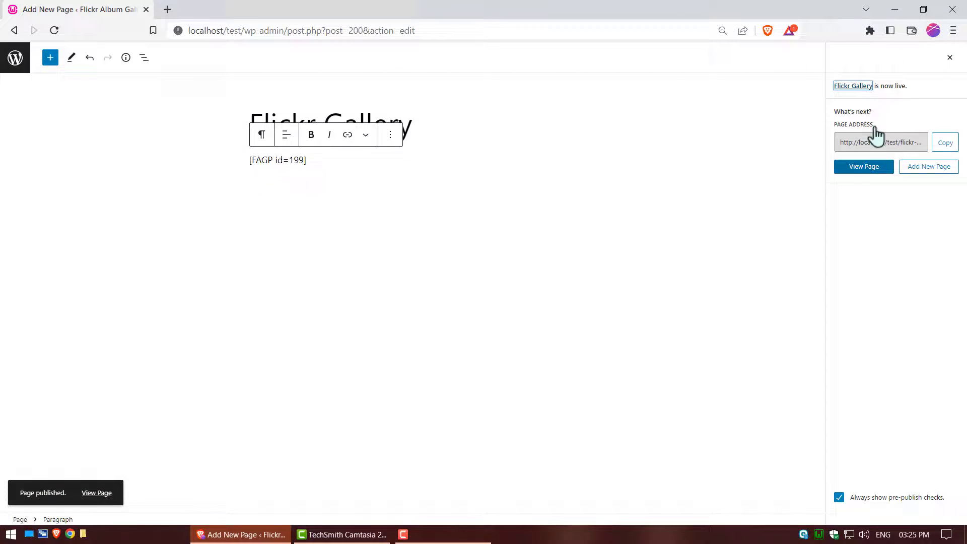
- View the published page full screen and scroll through the three-column gallery
click(870, 168)
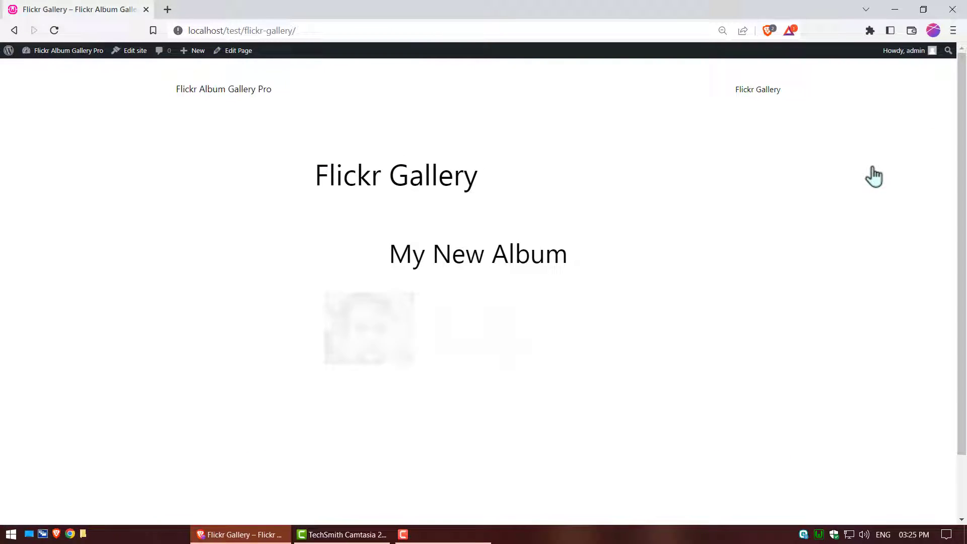
key(F11)
scroll(923, 257, down, 3)
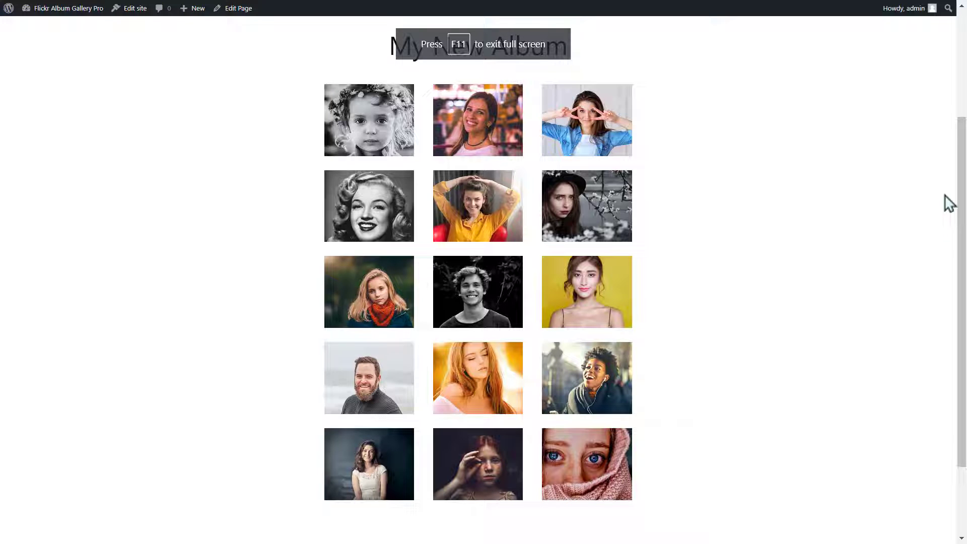
scroll(944, 203, down, 1)
scroll(951, 190, up, 2)
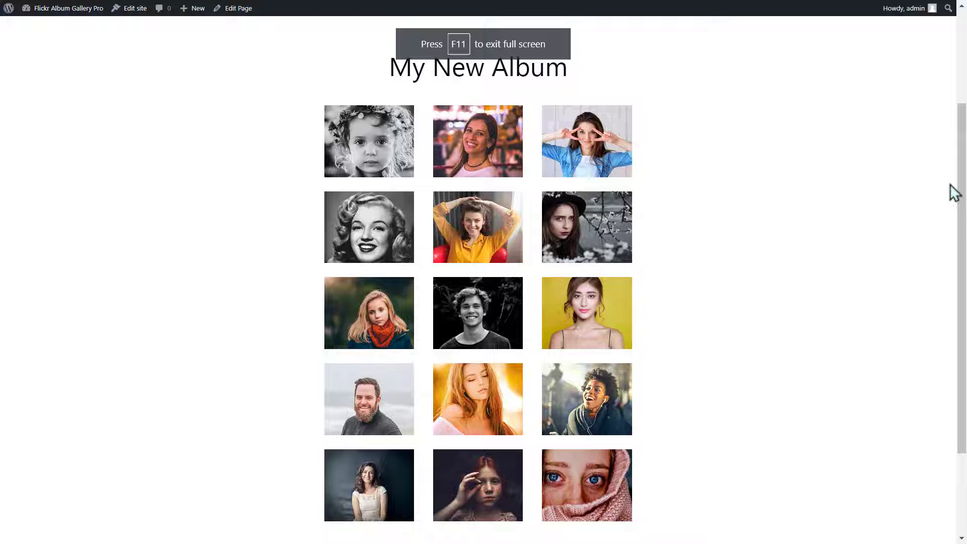
- Open the first photo in the lightbox, step forward to photo 4, and start autoplay
click(372, 154)
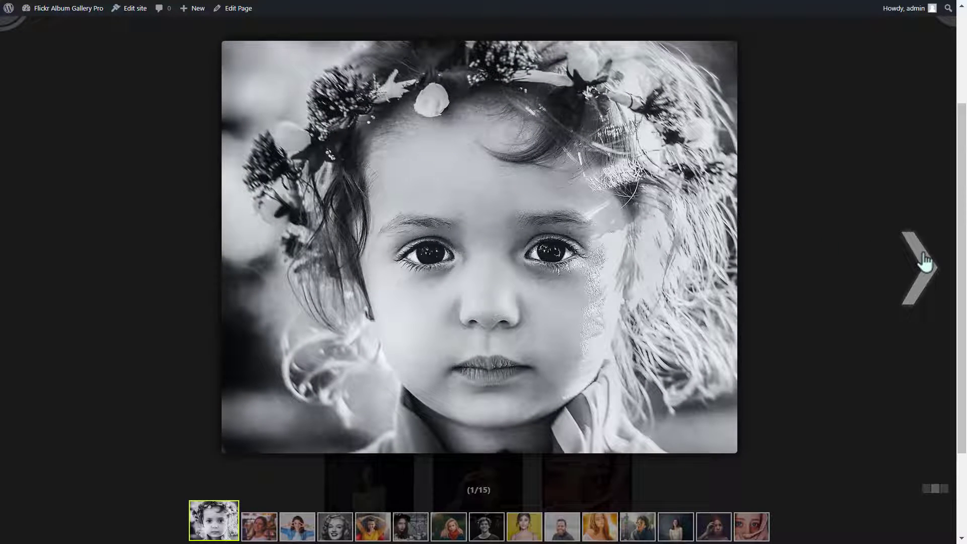
click(925, 262)
click(926, 261)
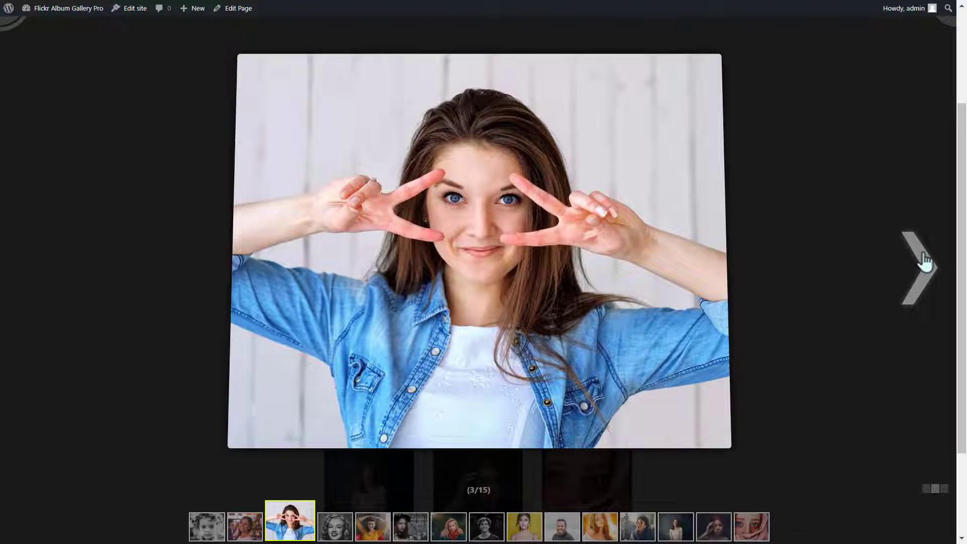
click(923, 260)
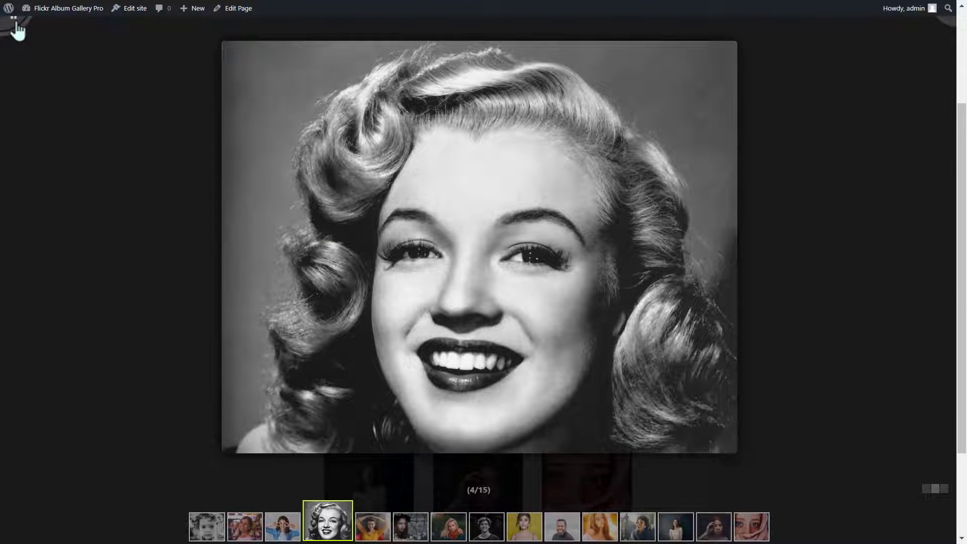
click(17, 29)
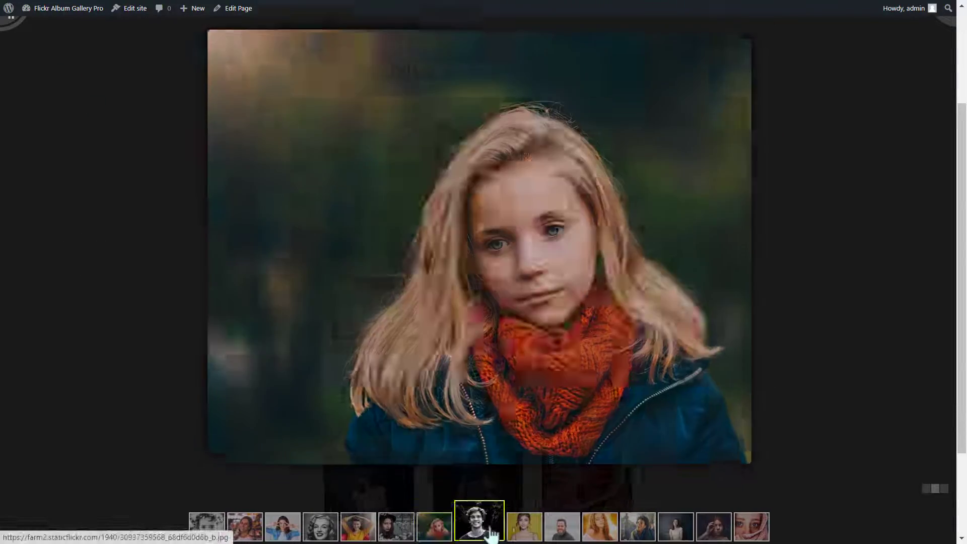
- Jump through the thumbnail strip from photo 8 to the album's last photo
click(491, 529)
click(523, 526)
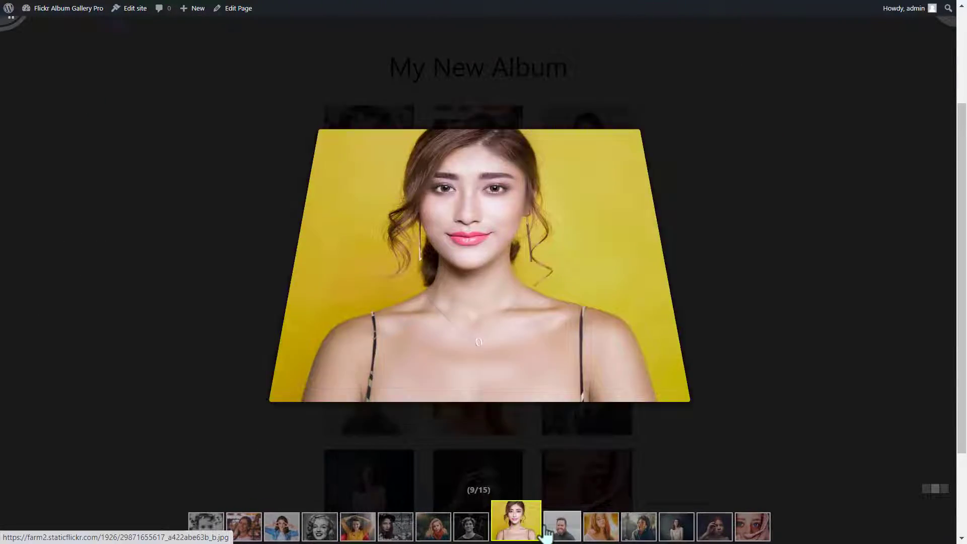
click(550, 526)
click(593, 524)
click(638, 527)
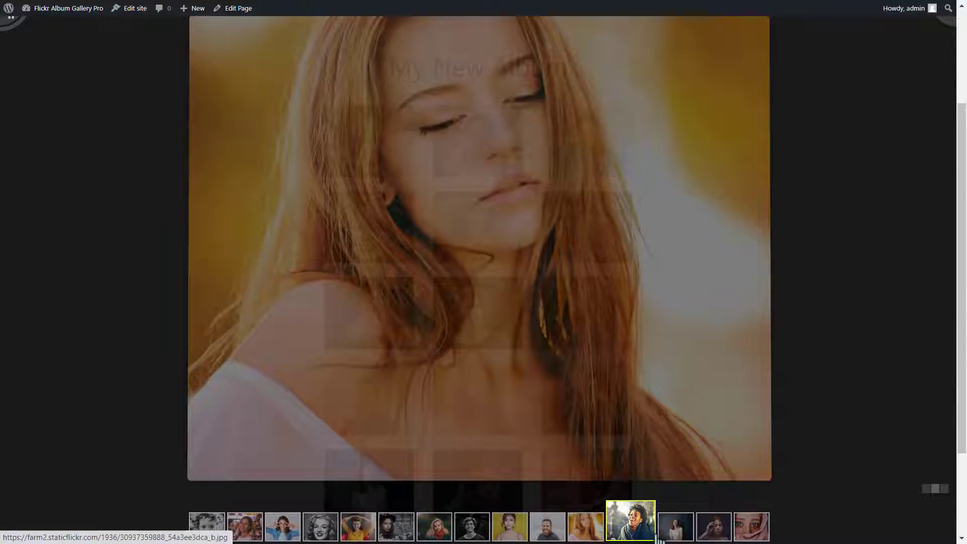
click(714, 526)
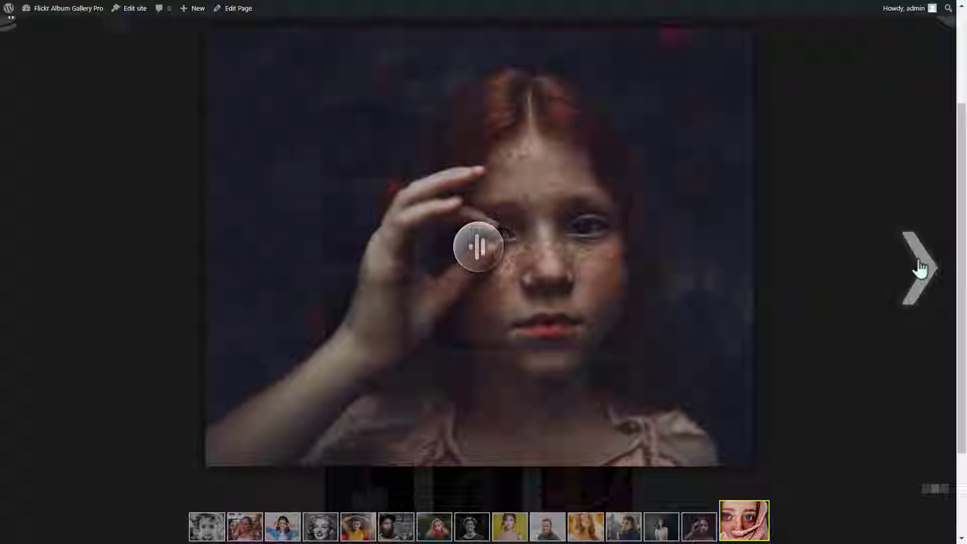